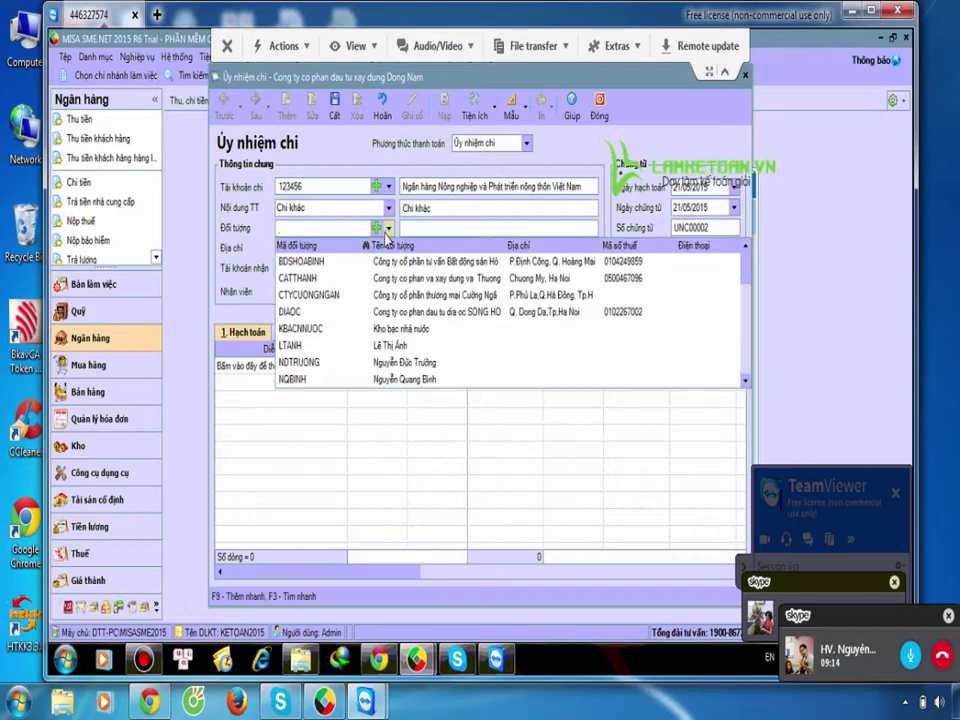
- Look through the list of recipients available for the payment order (Ủy nhiệm chi)
key(Down)
key(Down)
key(Down)
key(Down)
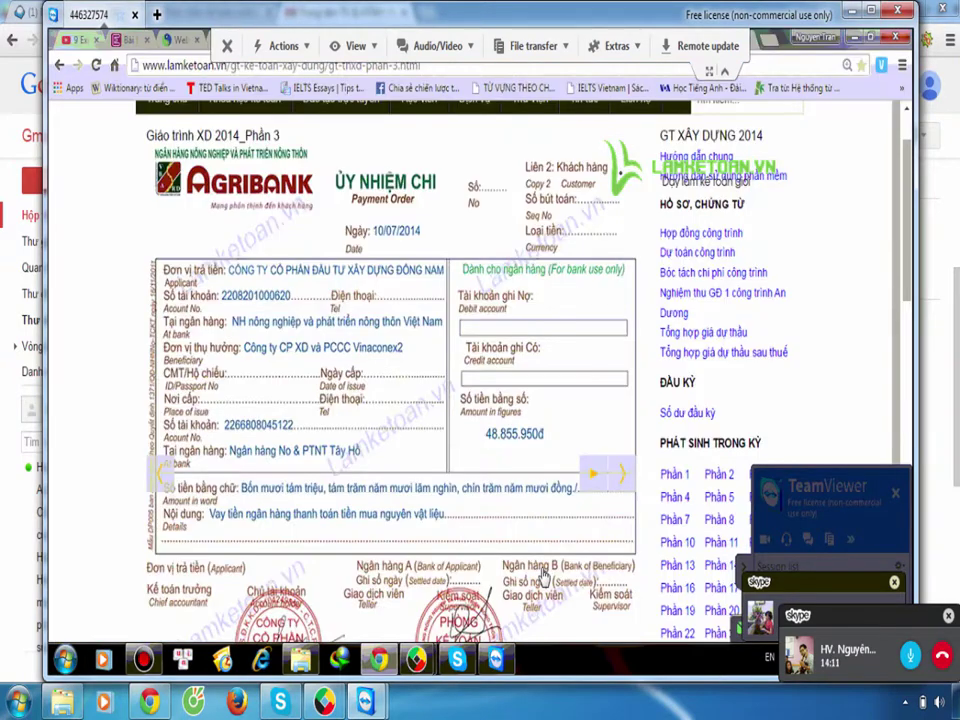
- Review the goods issue note (Phiếu xuất kho) that follows the Agribank payment order on the course page
scroll(543, 578, down, 1)
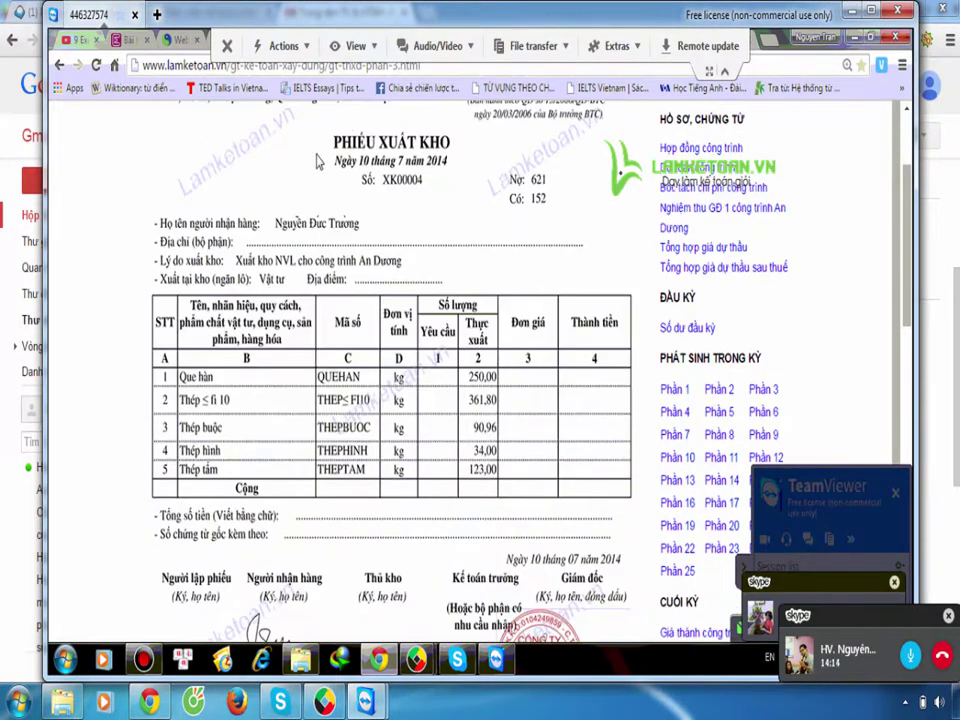
scroll(421, 668, down, 2)
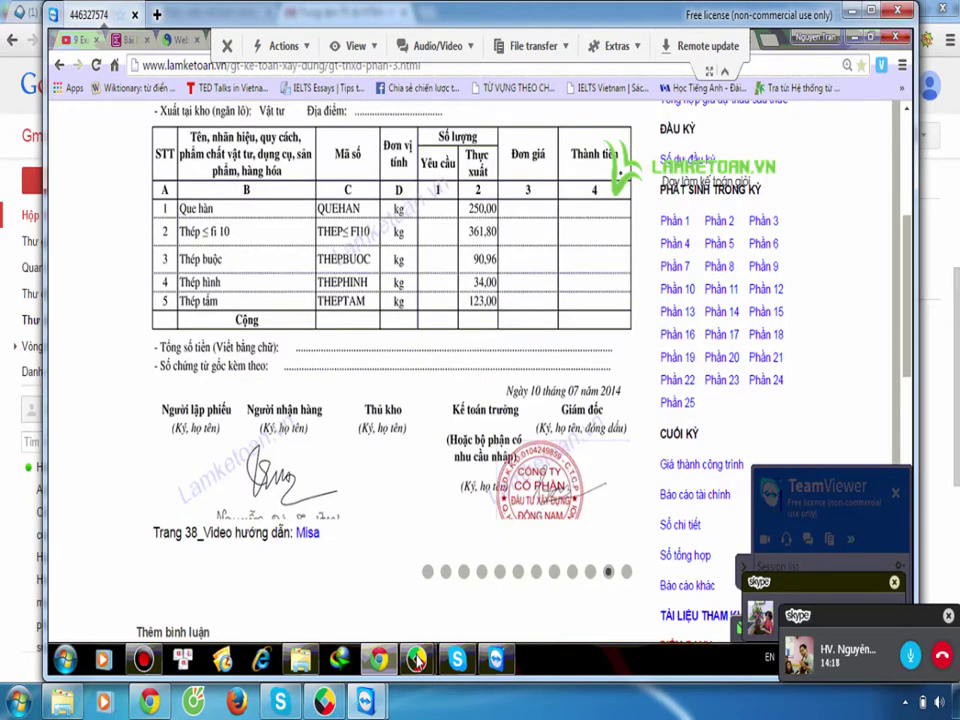
scroll(480, 400, up, 3)
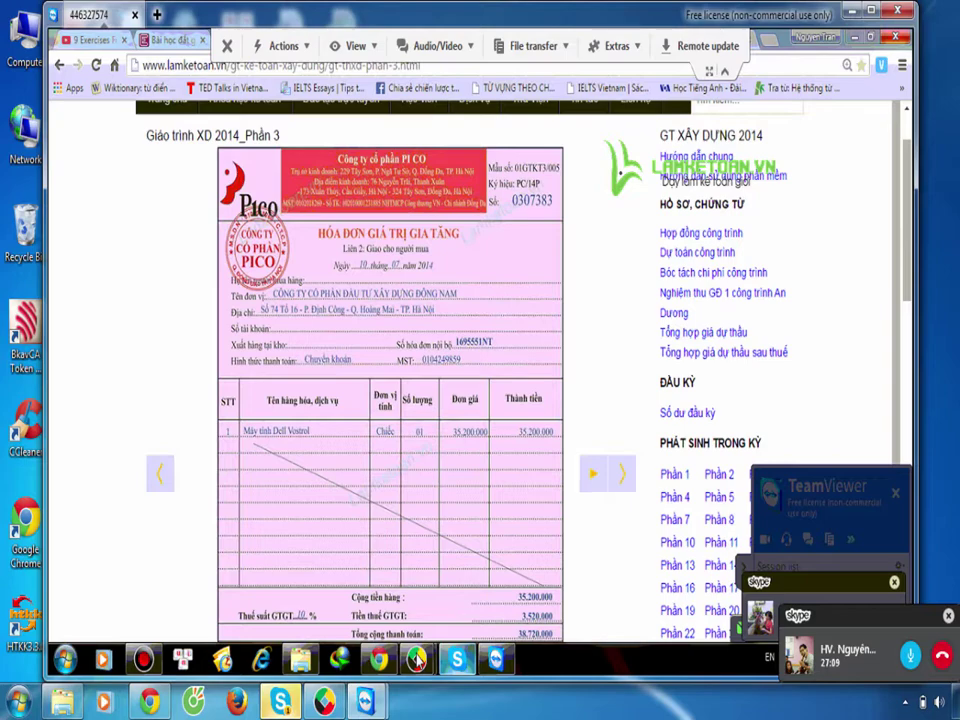
- Switch to MISA SME.NET, close the open PICO goods purchase voucher and collapse the remote-session toolbar
mouse_move(407, 664)
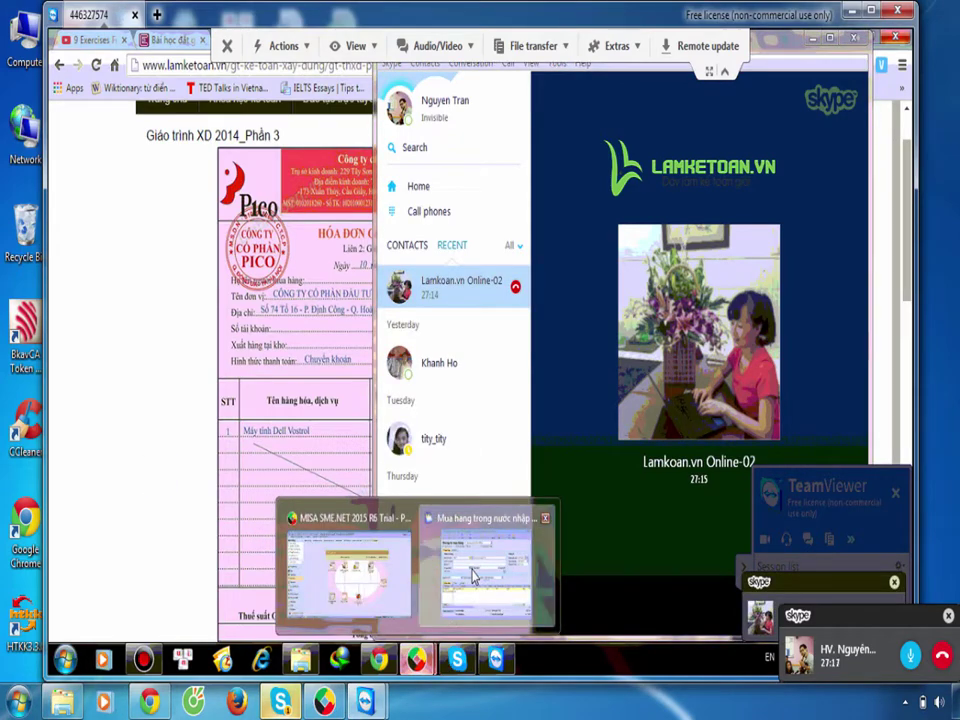
click(474, 575)
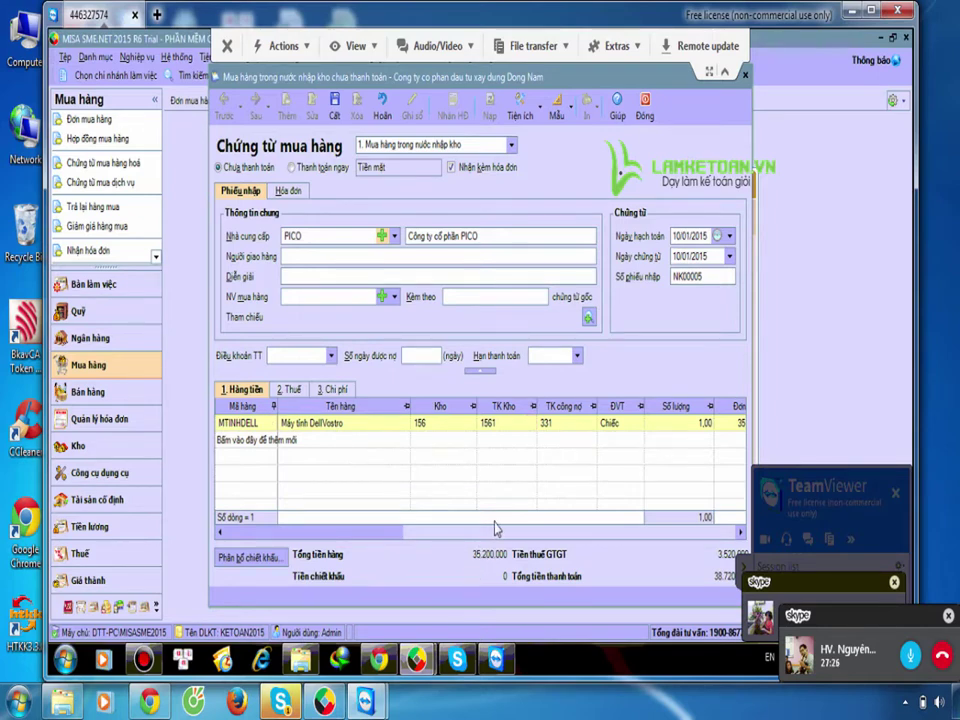
click(491, 423)
click(645, 118)
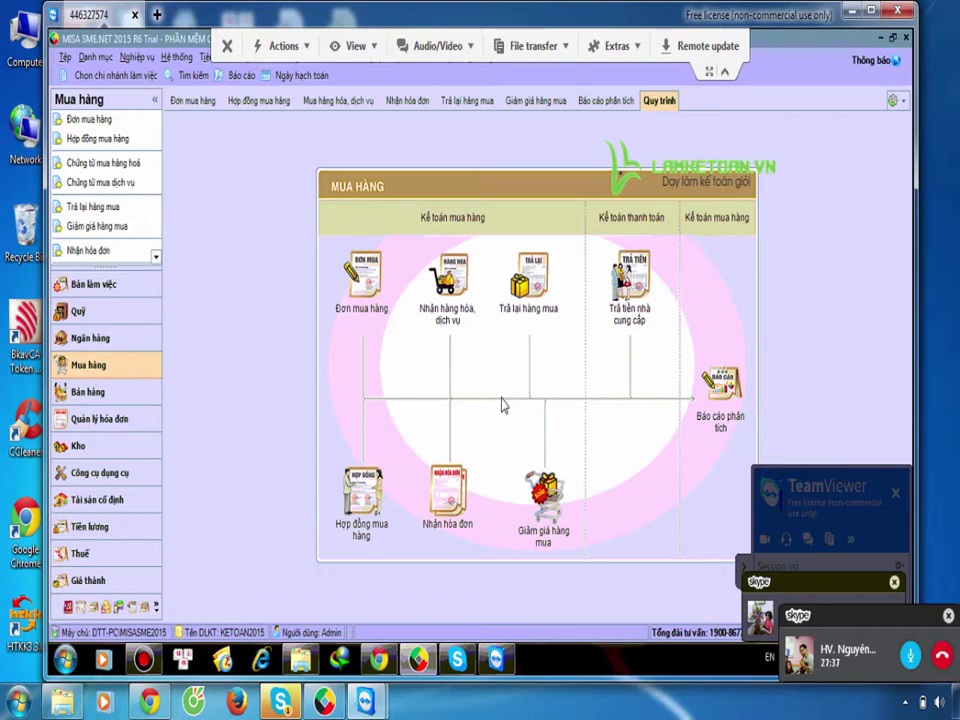
click(725, 72)
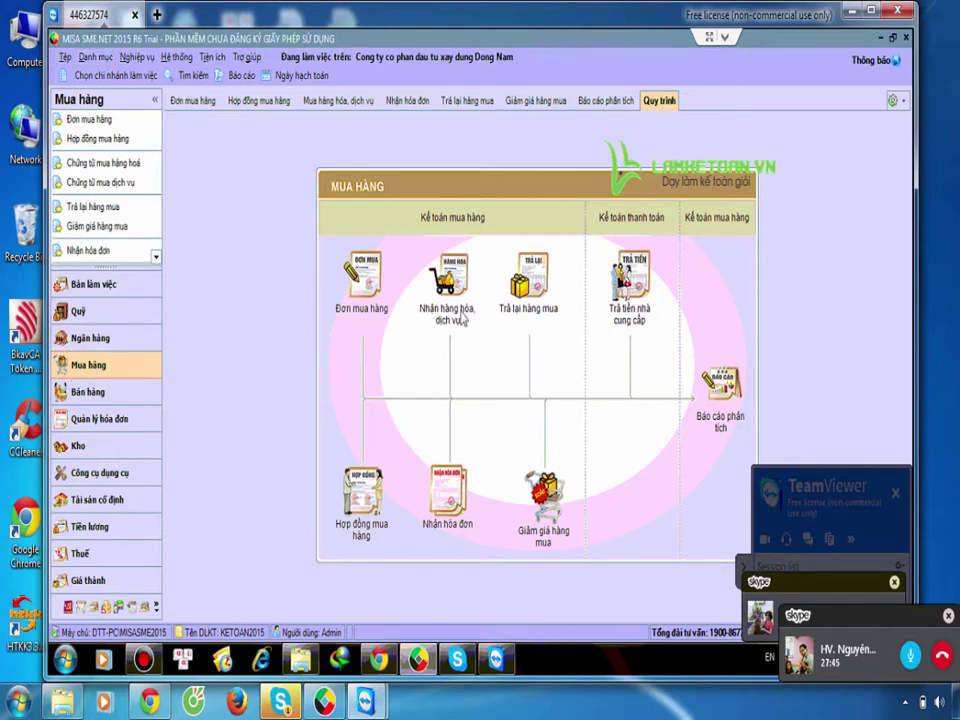
- Start a new goods purchase voucher (Chứng từ mua hàng hóa) from the purchasing process diagram
click(447, 280)
click(488, 318)
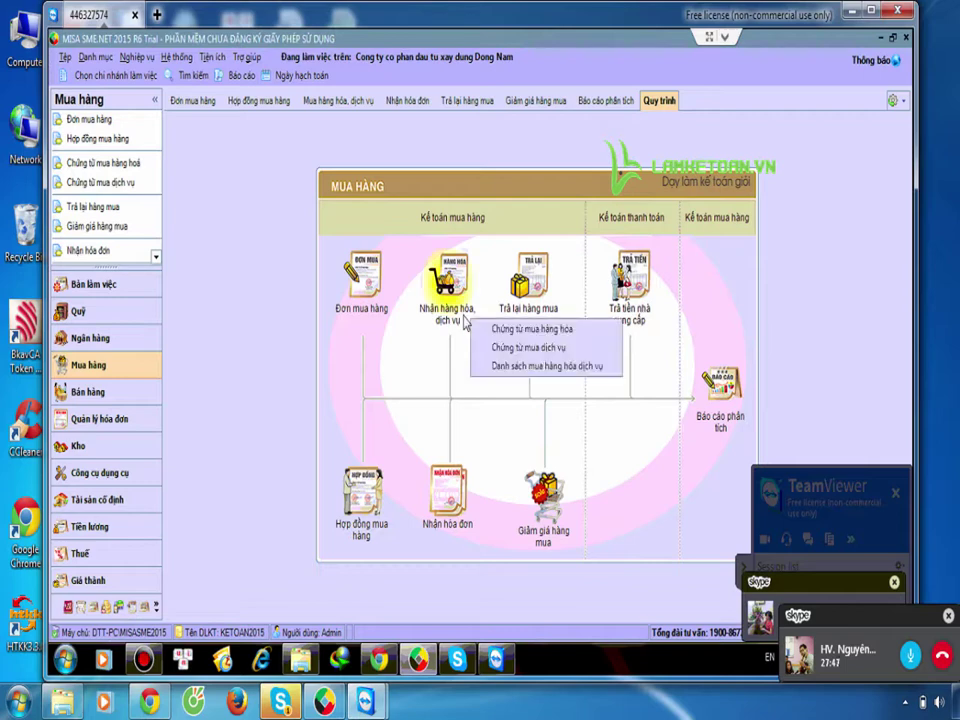
click(507, 334)
click(447, 285)
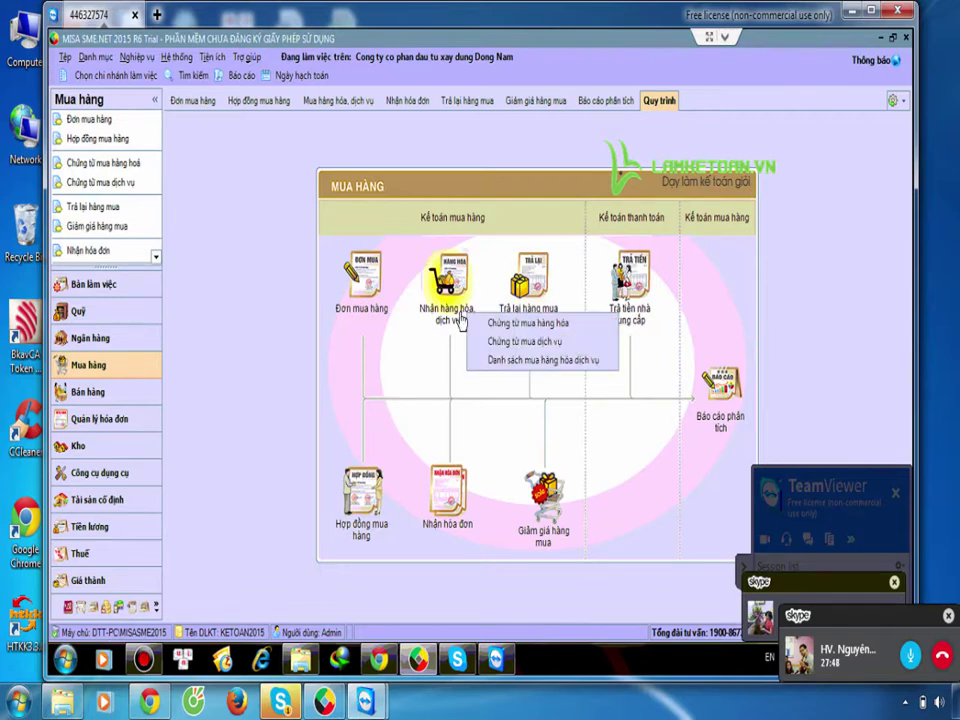
click(520, 340)
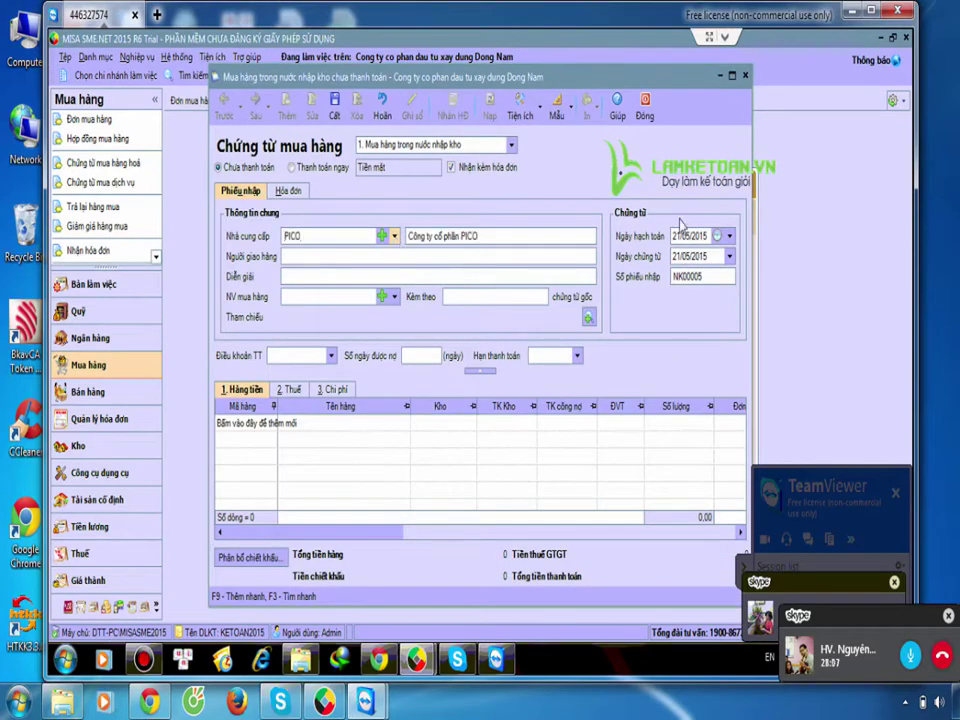
- Fill in supplier PICO, the description "Mua tài sản cố định", and 10/01/2015 as both posting and voucher dates
click(395, 237)
click(473, 302)
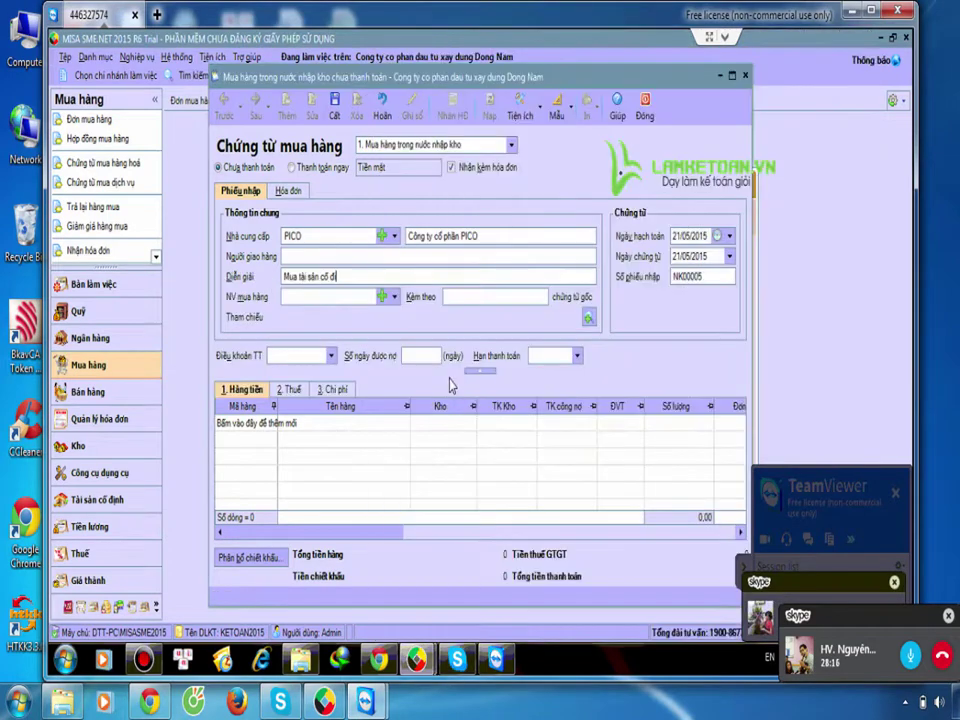
click(690, 236)
text(10/01/2015)
click(685, 258)
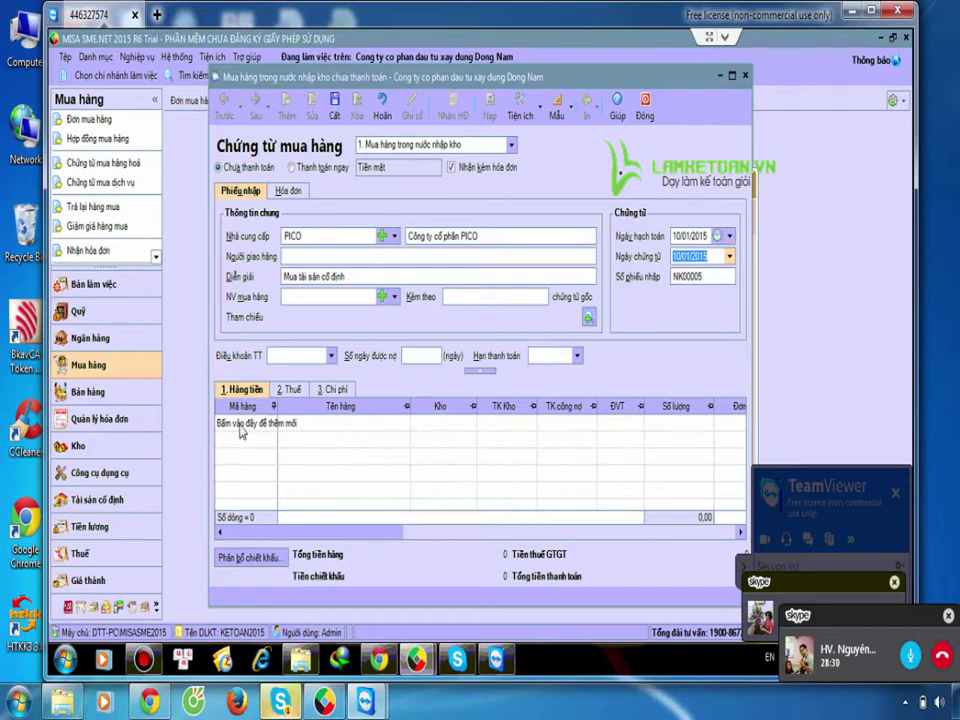
- Start a new item record from the first line's item code list and enter its code beginning with TS
click(279, 423)
click(271, 423)
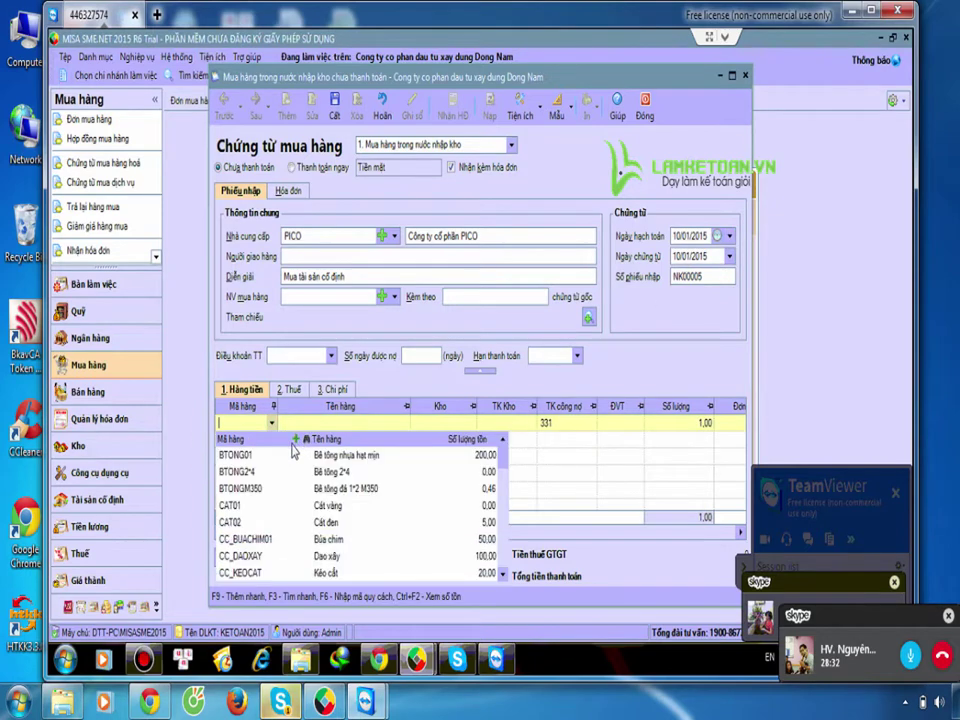
click(295, 438)
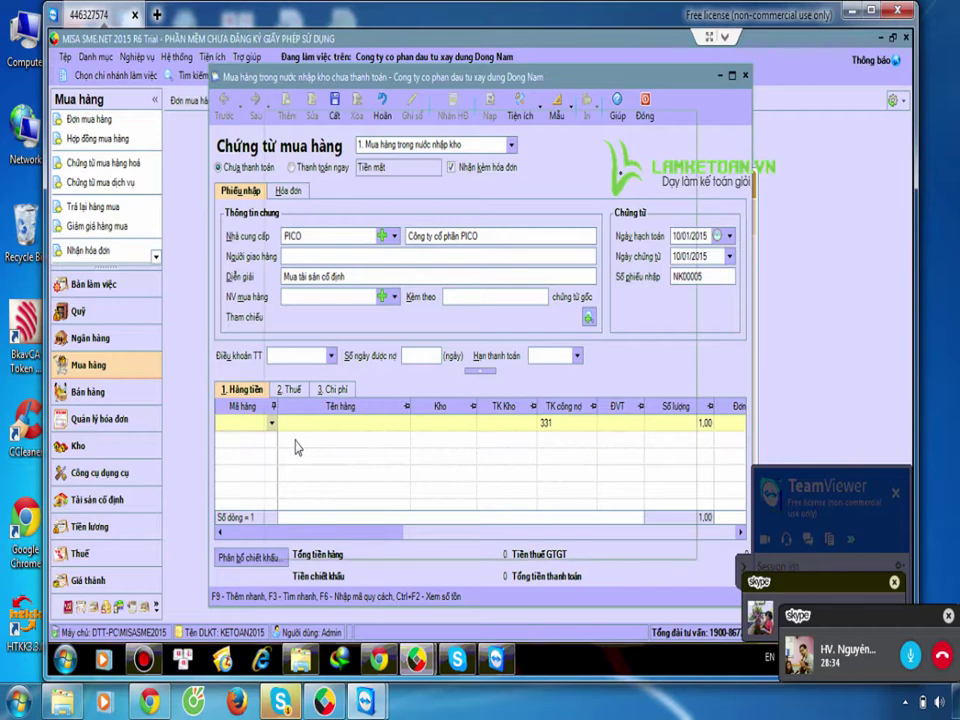
text(TS)
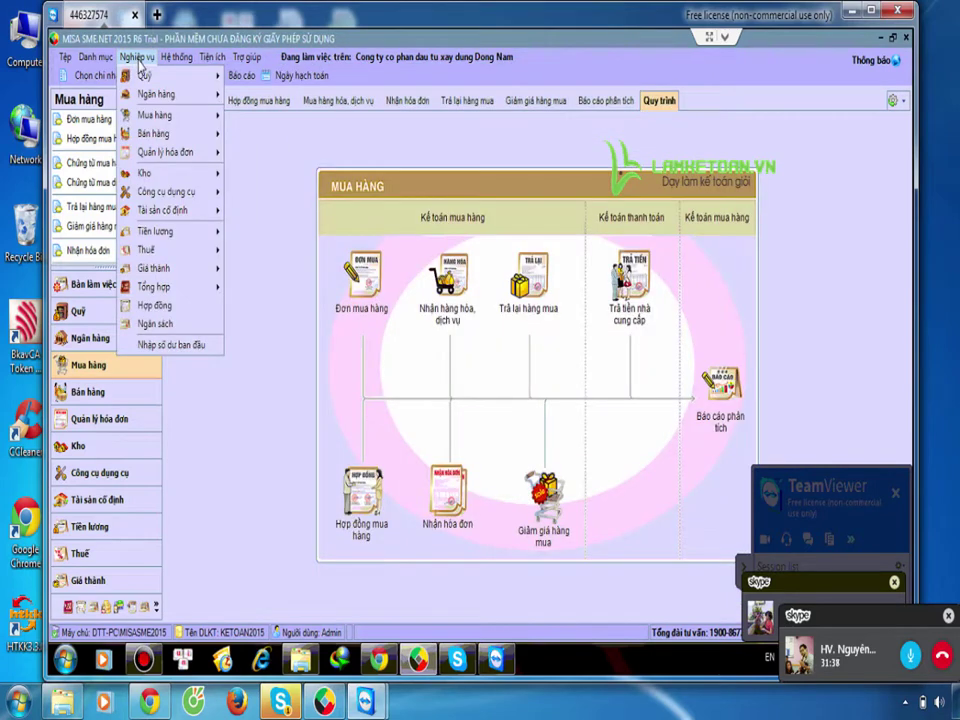
- Open a fixed asset increase record (Ghi tăng) and select its voucher number GTTS00001
mouse_move(165, 208)
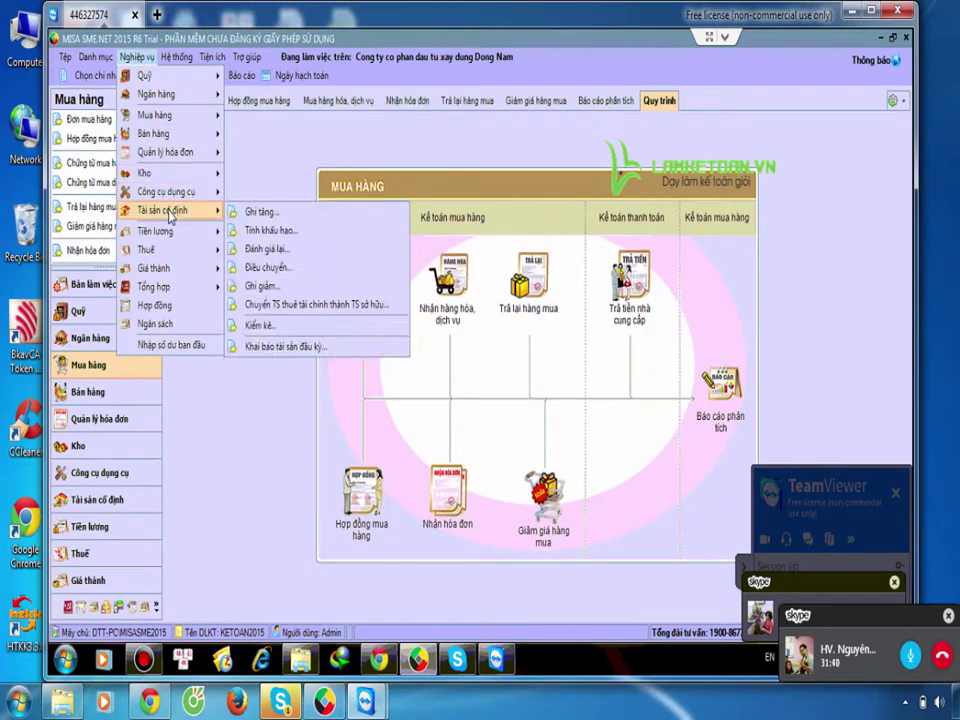
click(260, 213)
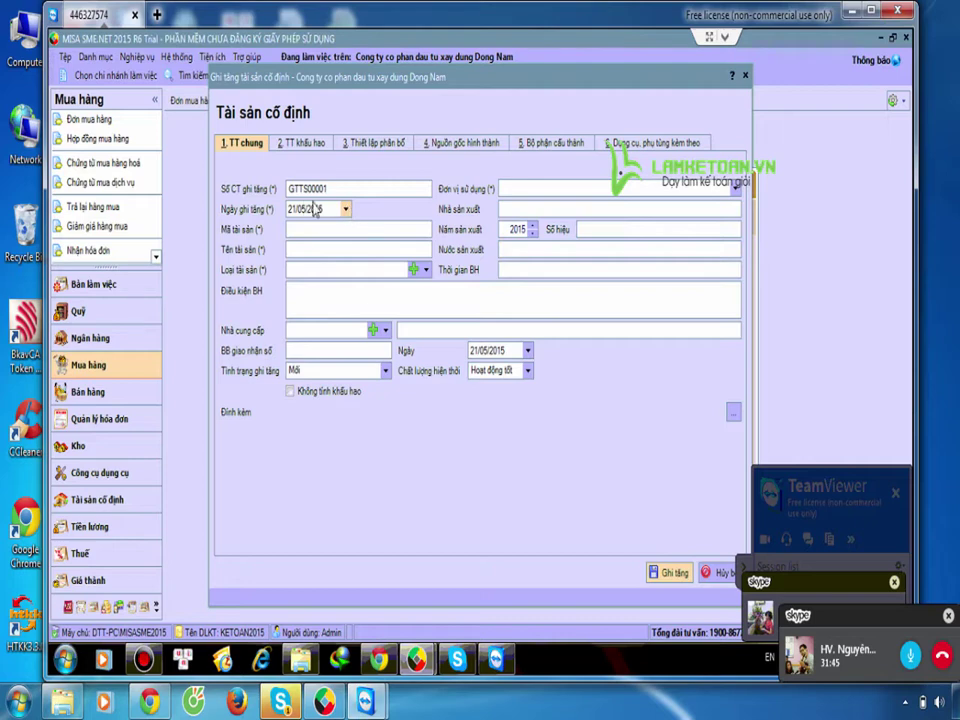
double_click(338, 188)
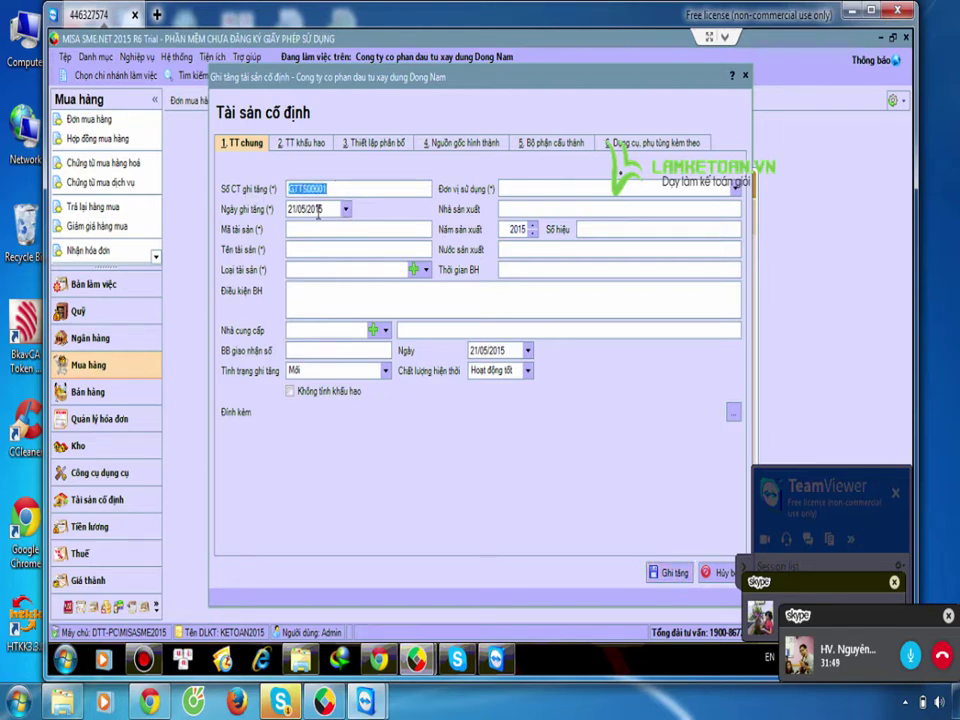
- Check the PICO invoice, set the asset's increase date to 01/02/2015 and enter the asset code TS_MTINHDELL
click(324, 213)
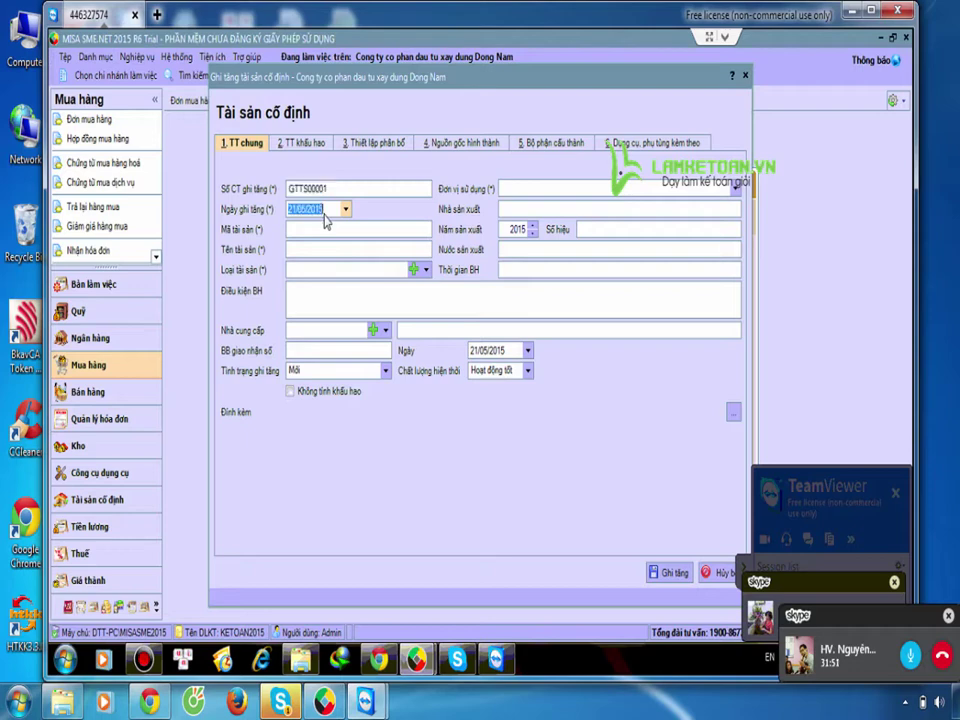
mouse_move(380, 664)
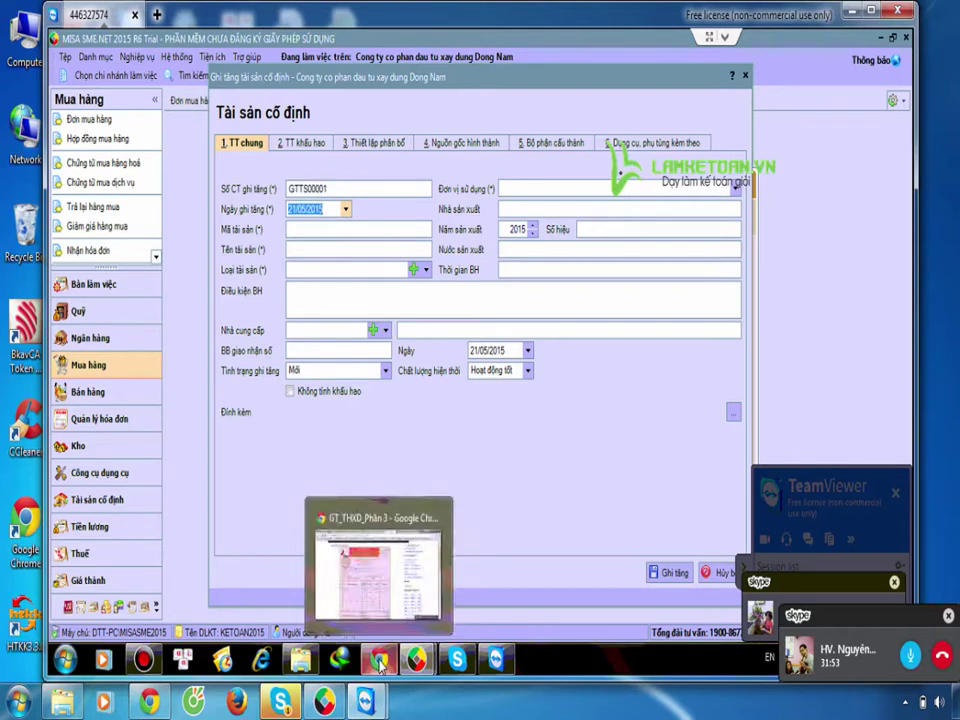
click(376, 590)
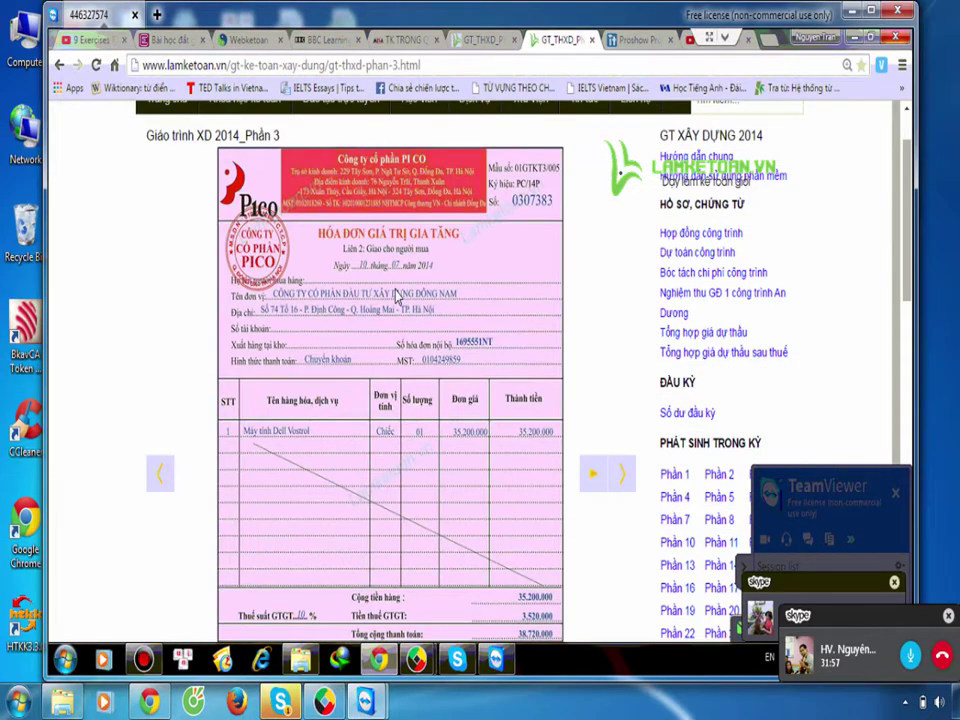
click(315, 540)
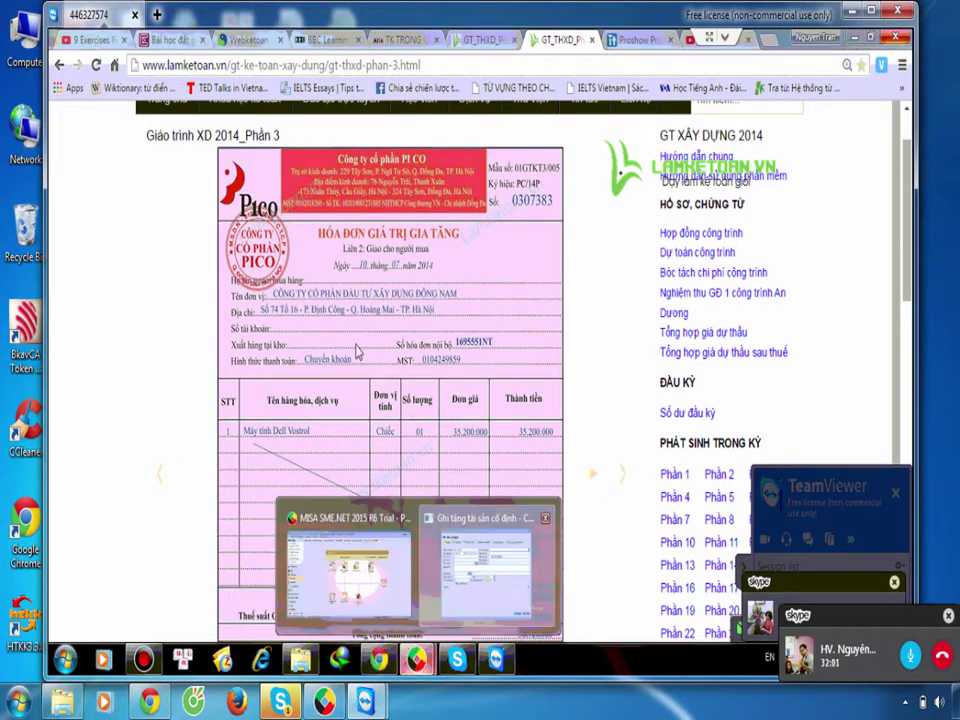
text(01022015)
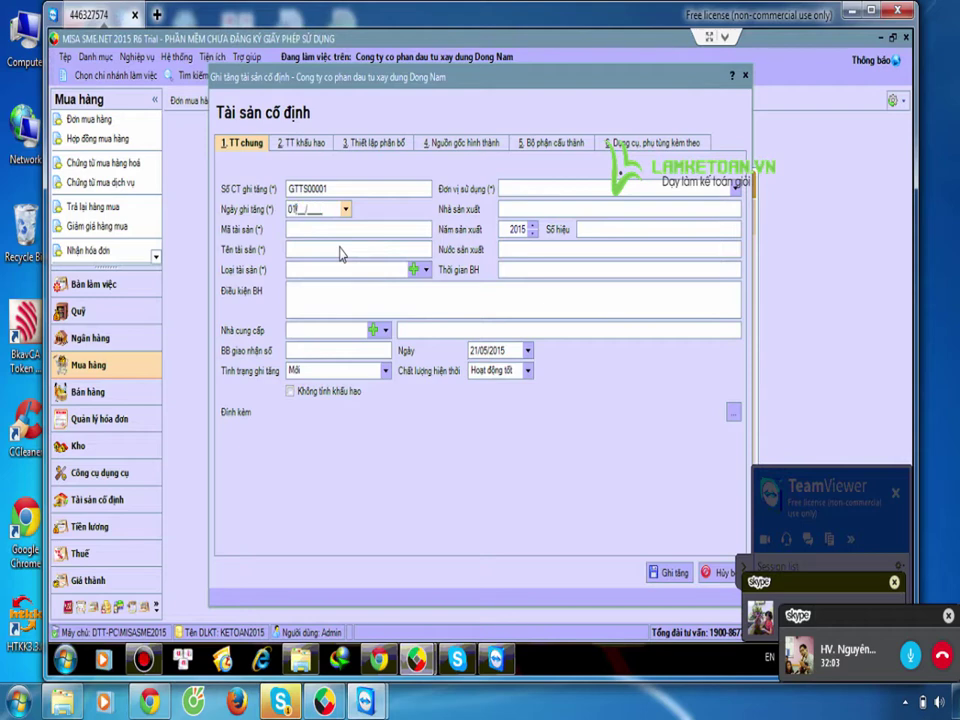
click(339, 229)
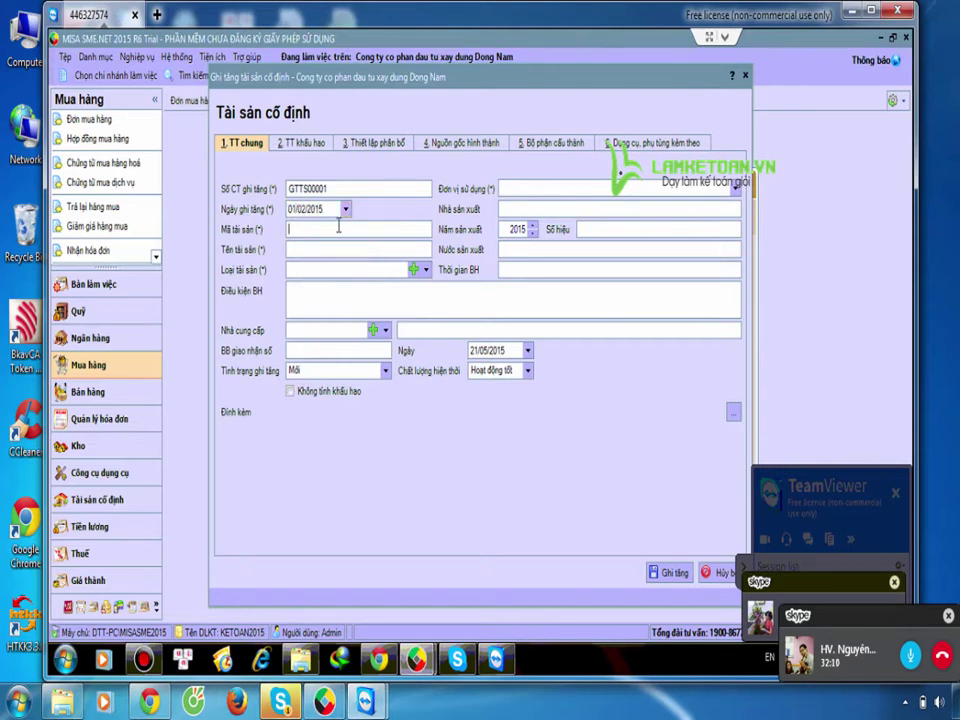
text(TS_MTINHDELL)
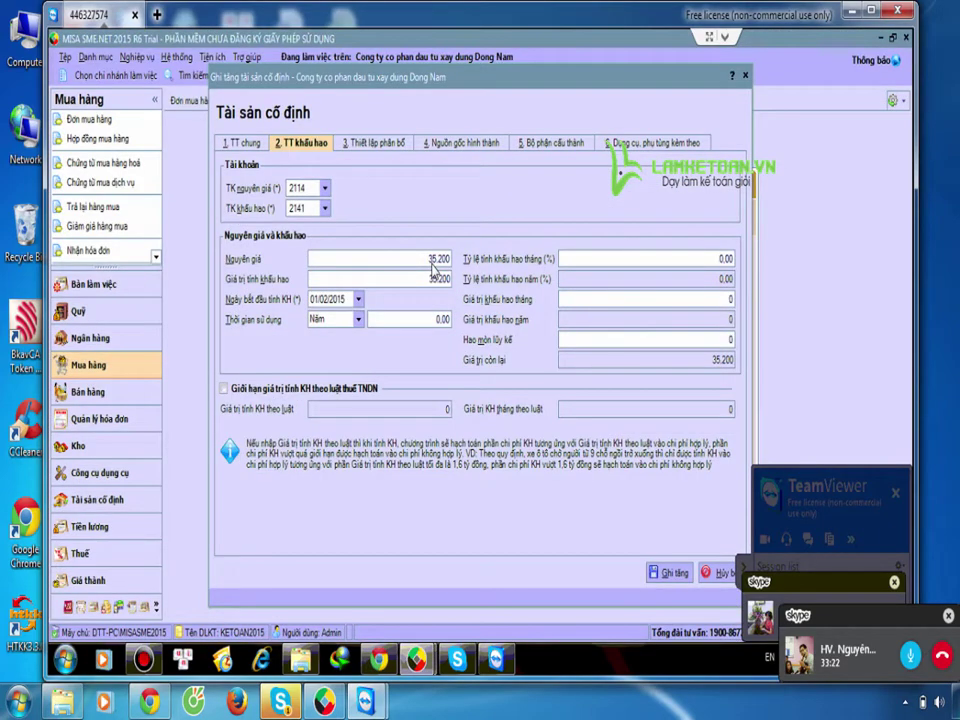
- Set the asset's original cost to 35.200.000 and its useful life to 24 months (Tháng) in the depreciation details
text(00)
text(0)
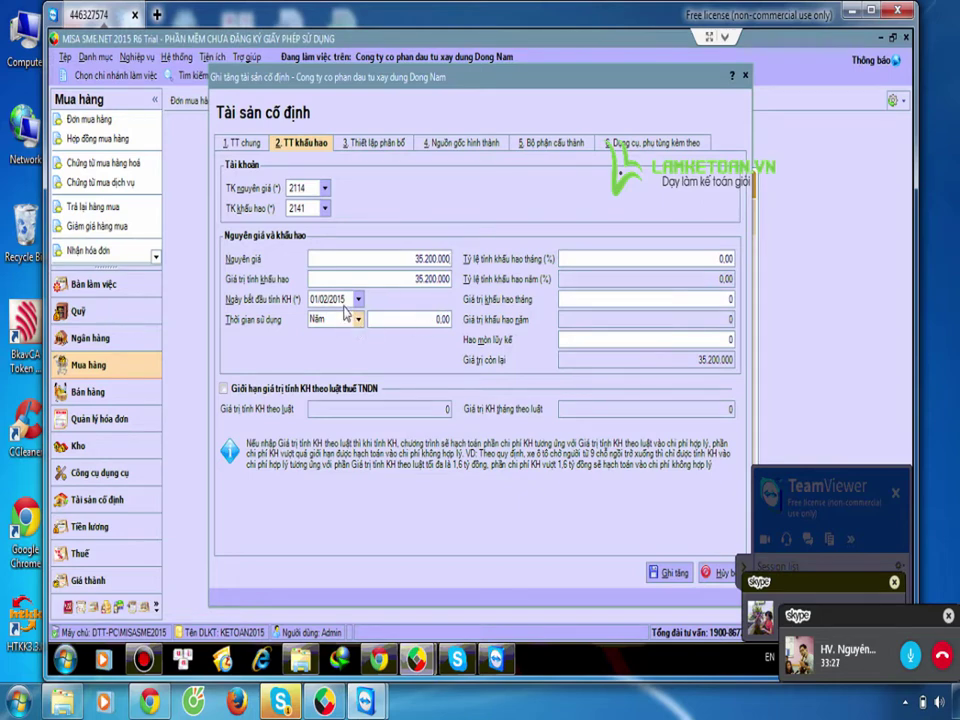
click(335, 299)
click(359, 320)
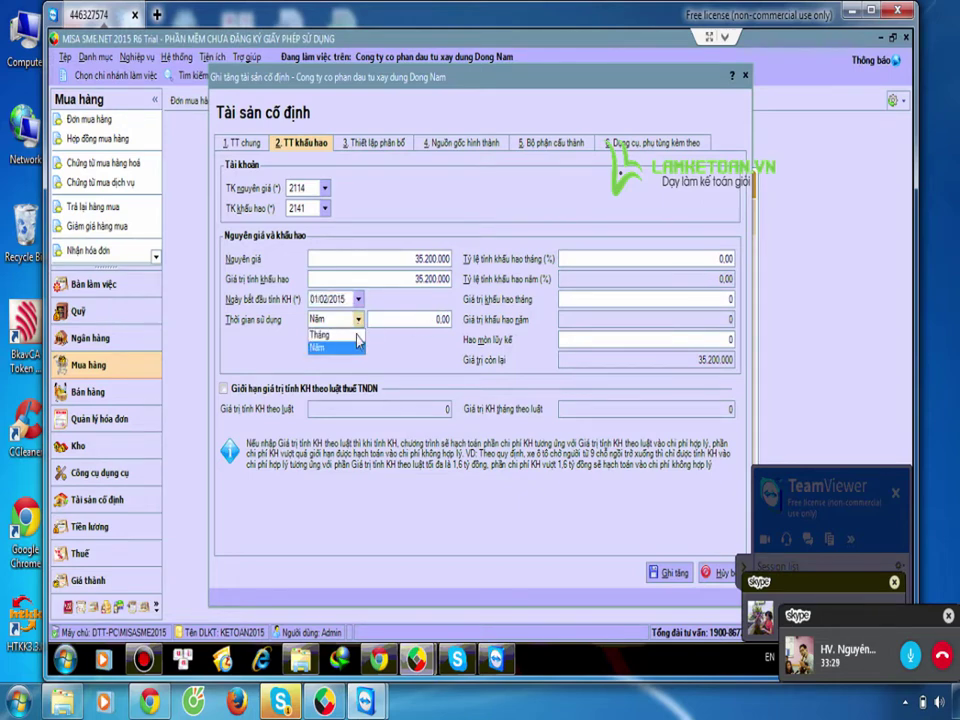
click(334, 338)
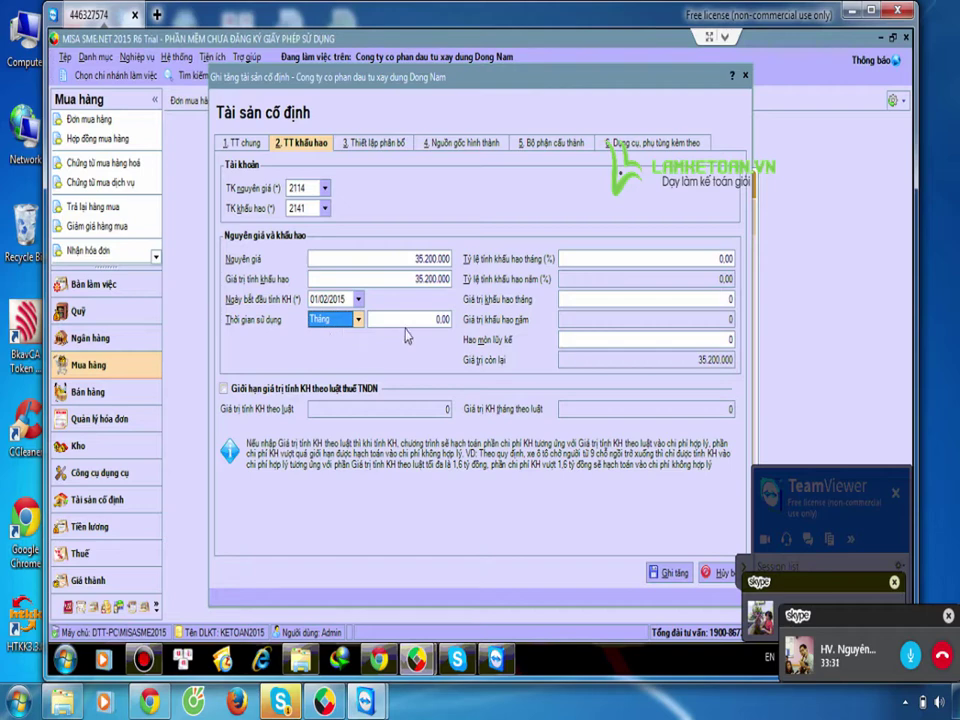
click(421, 319)
drag(421, 319, 457, 319)
text(24)
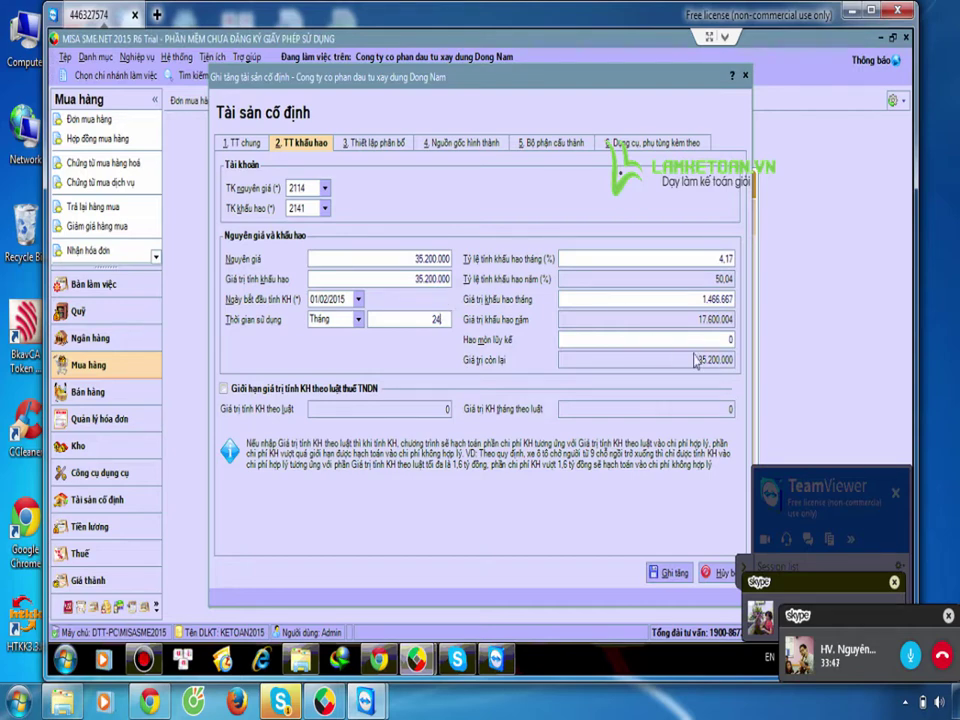
text(,)
key(BackSpace)
- Set up the depreciation allocation with 100% assigned to PKT (Phòng Kế Toán) and cost account 6424
click(372, 143)
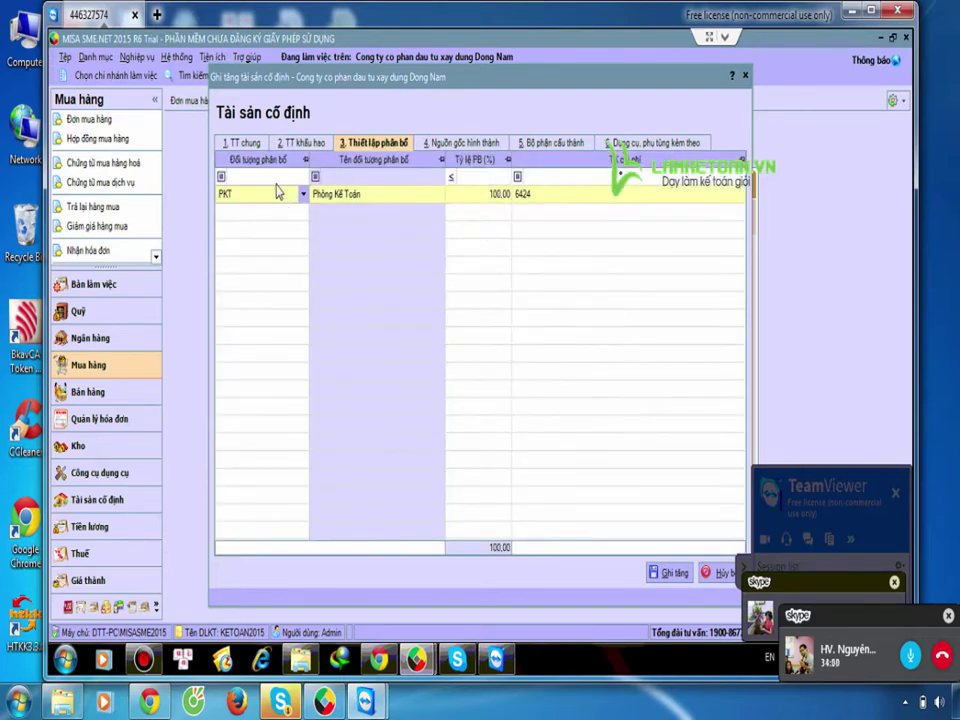
click(475, 177)
click(509, 200)
click(743, 195)
- Retrieve the candidate source vouchers for the asset's origin, with the period starting from 01/01/2015
click(457, 142)
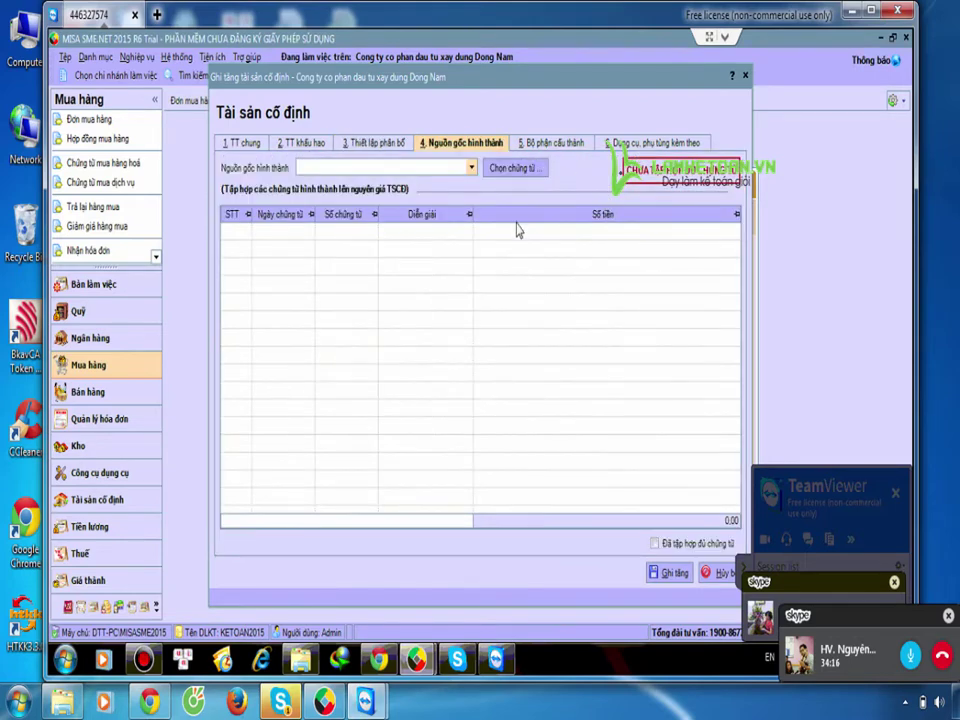
click(507, 174)
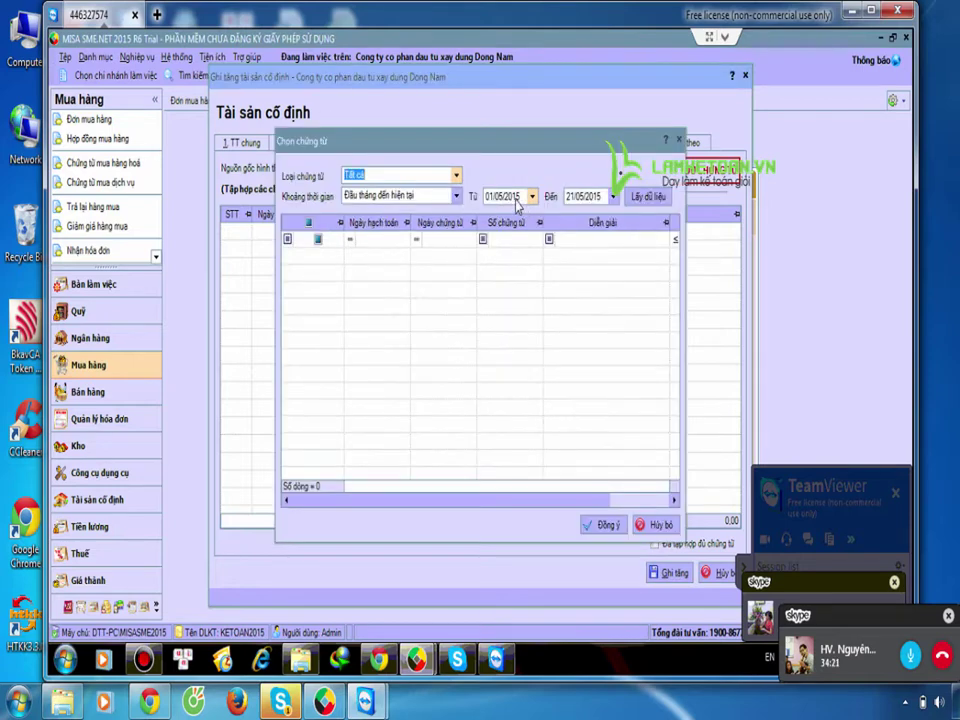
click(515, 199)
text(01/0)
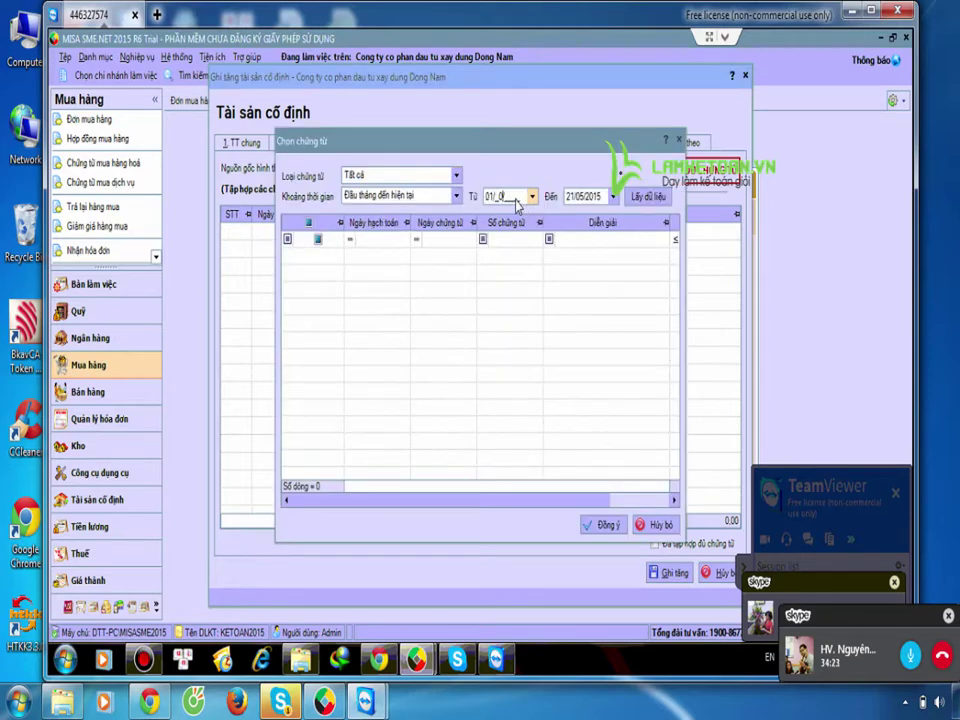
text(1/2015)
click(655, 203)
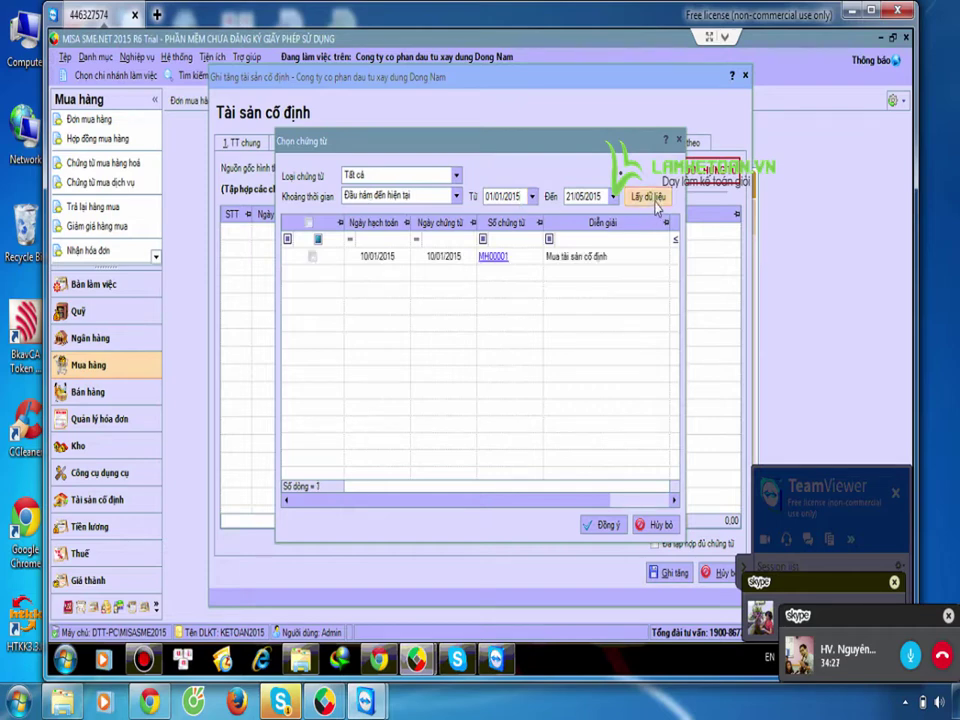
- Attach purchase voucher MH00001 as the source of the asset's original cost and record the fixed asset increase
click(312, 259)
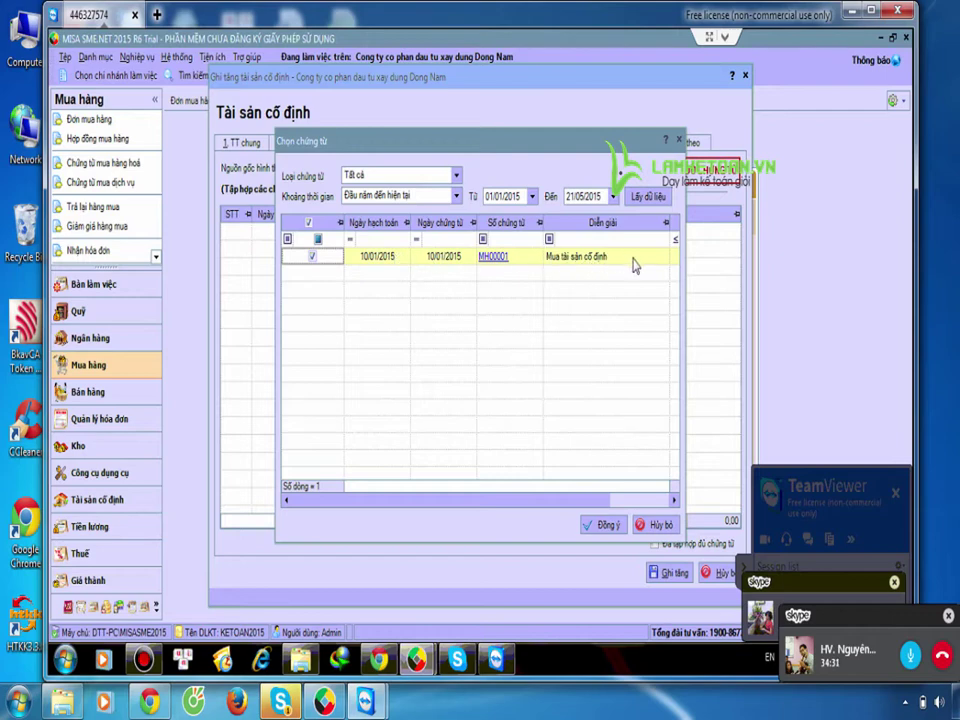
click(605, 525)
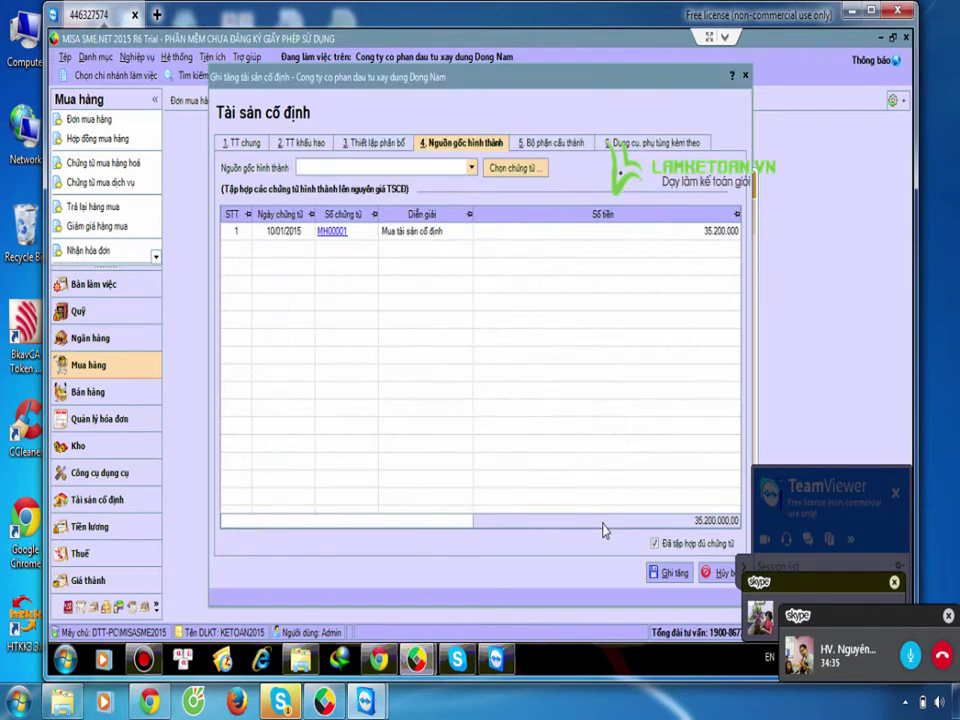
click(258, 143)
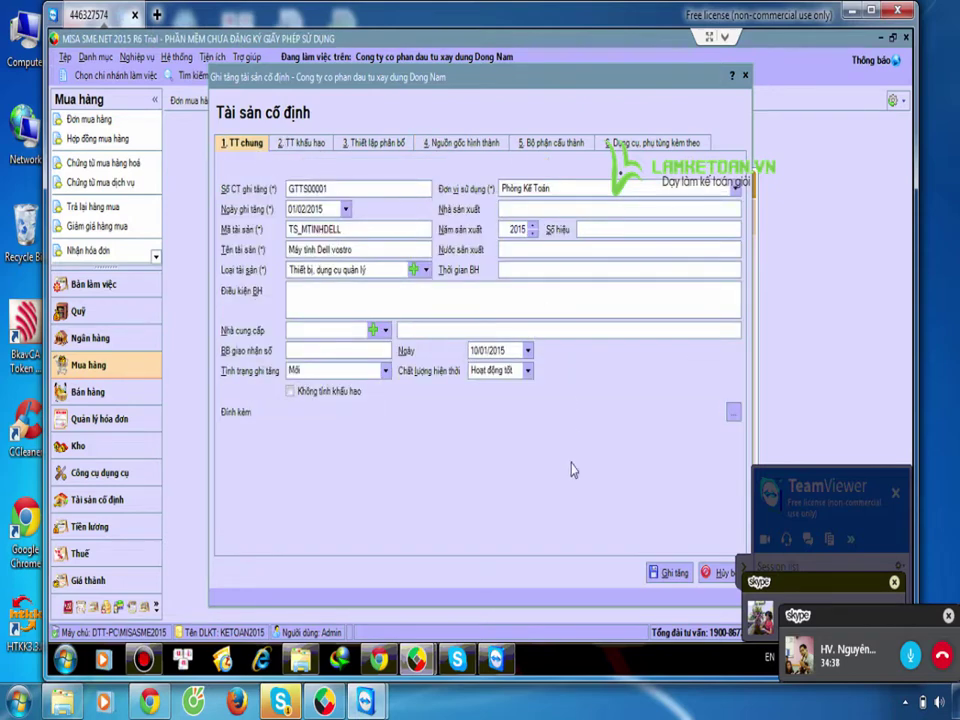
click(672, 576)
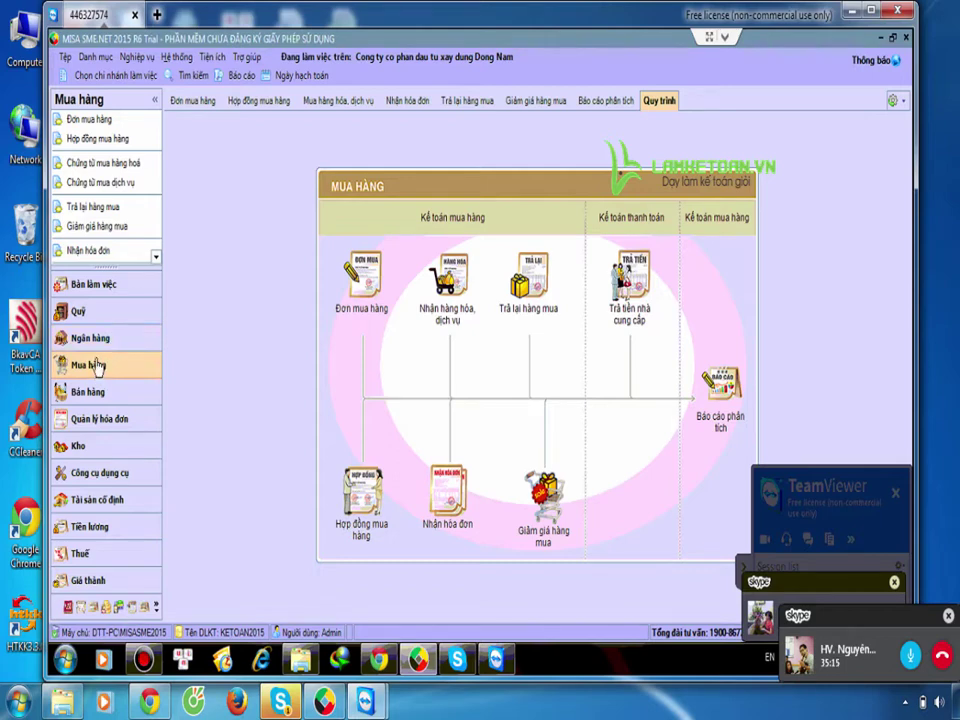
click(456, 329)
click(458, 329)
click(491, 343)
click(145, 58)
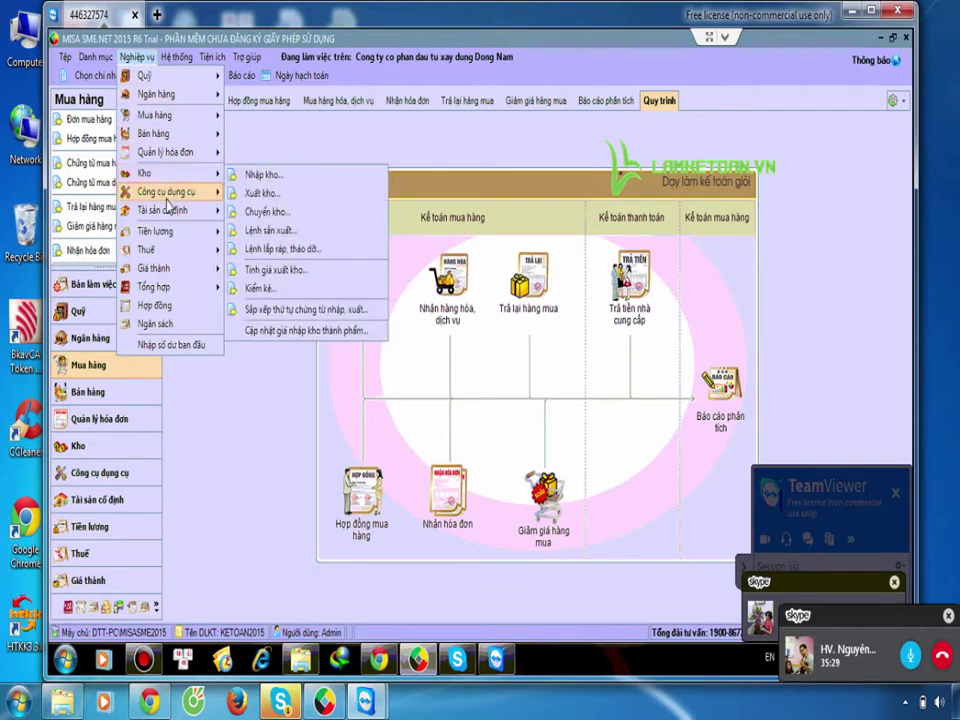
mouse_move(168, 192)
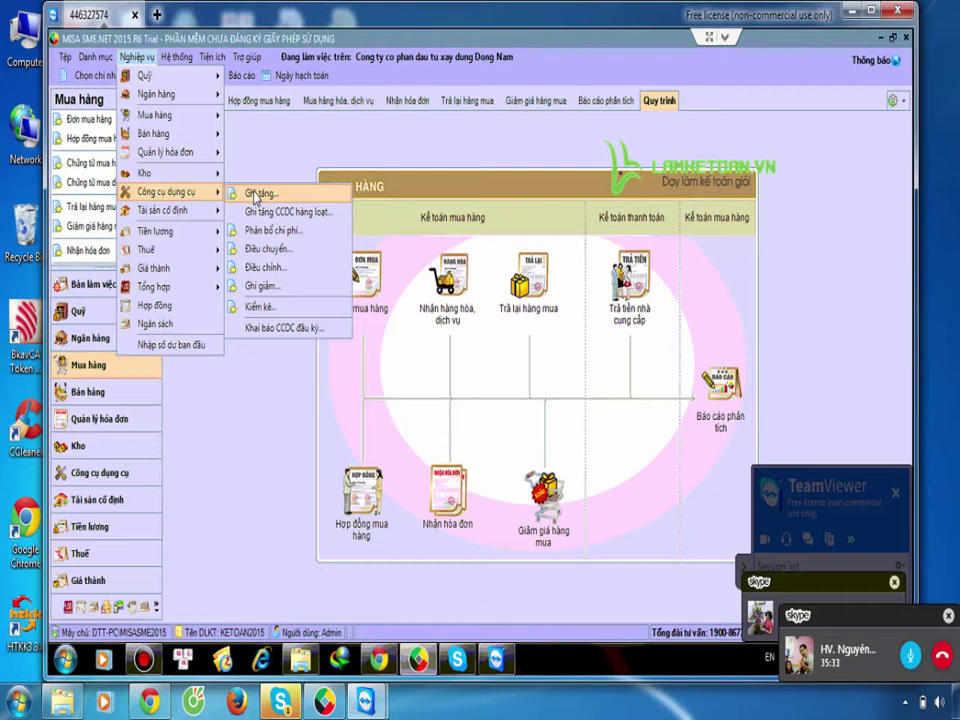
click(243, 462)
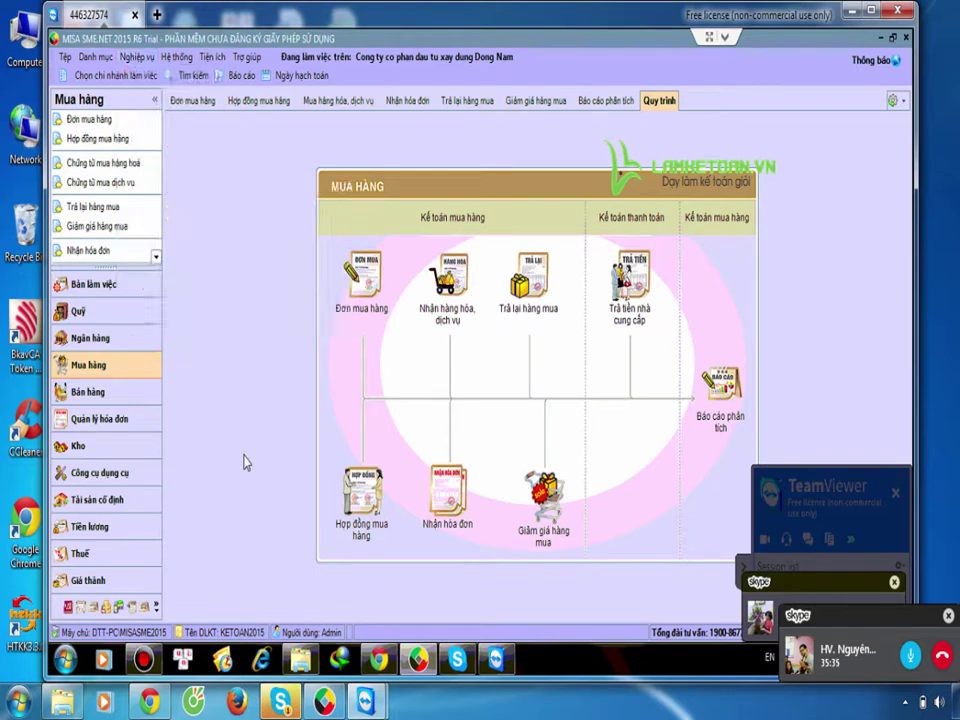